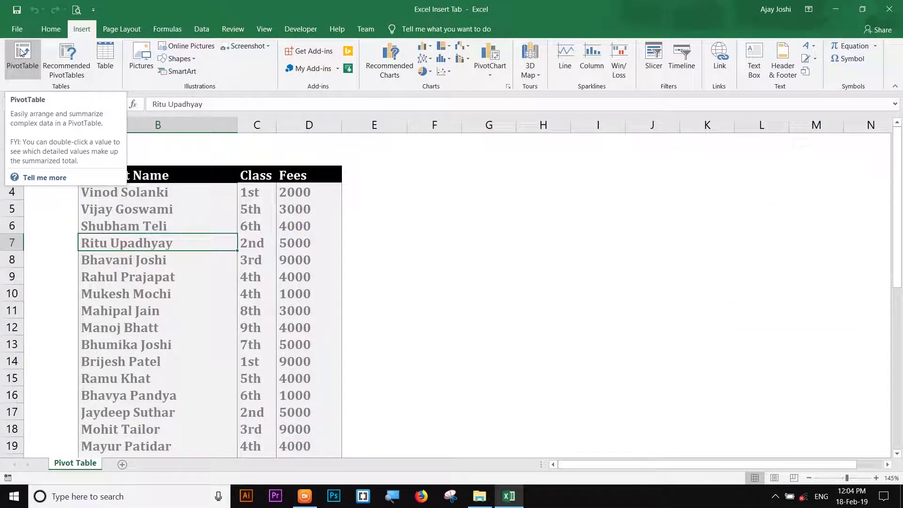
Insert PivotTable1 on a new Sheet1 from the student data in B3:D38
{"action": "left_click", "coordinate": [201, 222]}
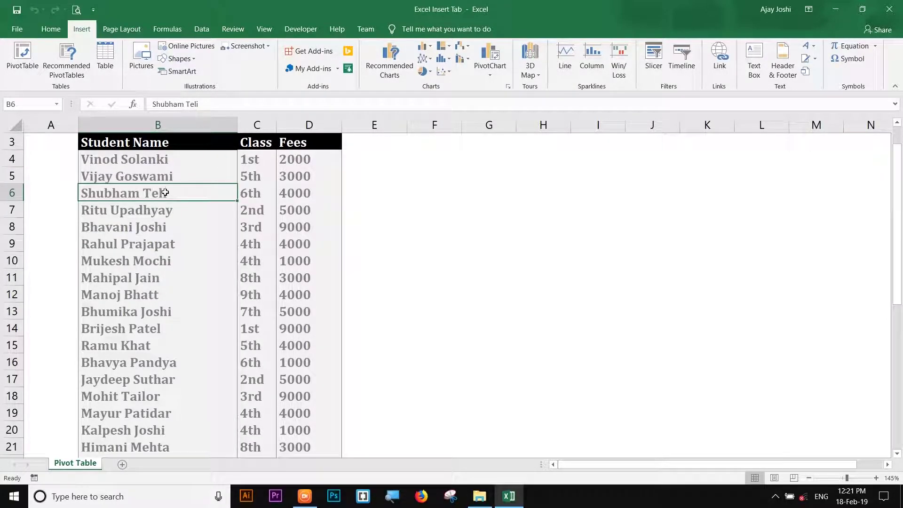
{"action": "left_click", "coordinate": [16, 58]}
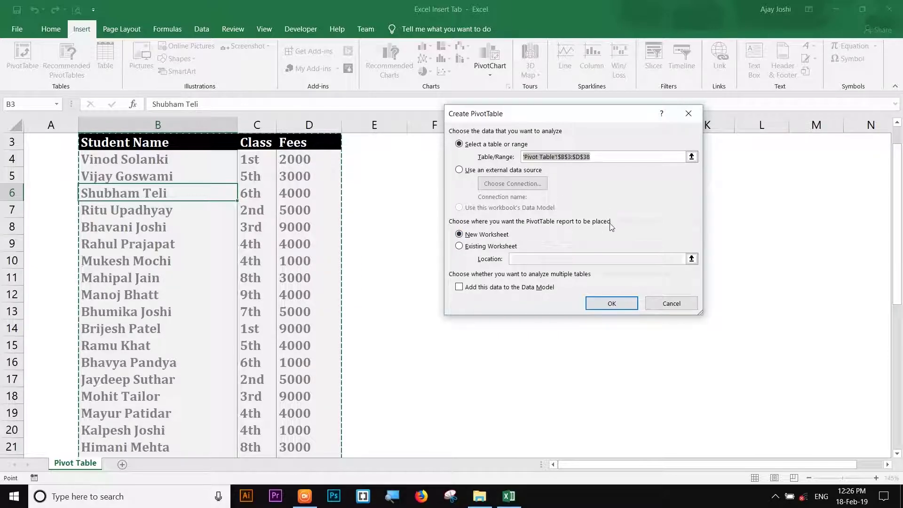
{"action": "left_click", "coordinate": [611, 304]}
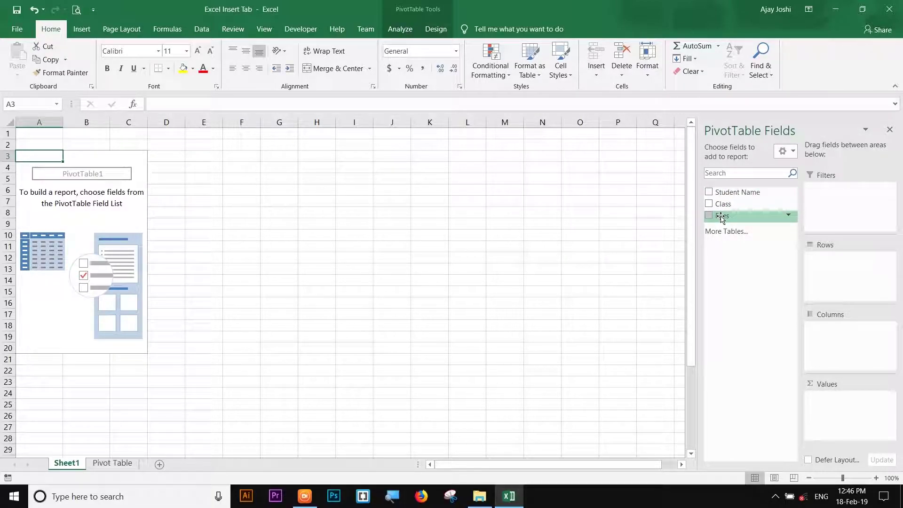
Add Student Name, Fees and Class so each student shows their class and summed fees
{"action": "left_click", "coordinate": [708, 192]}
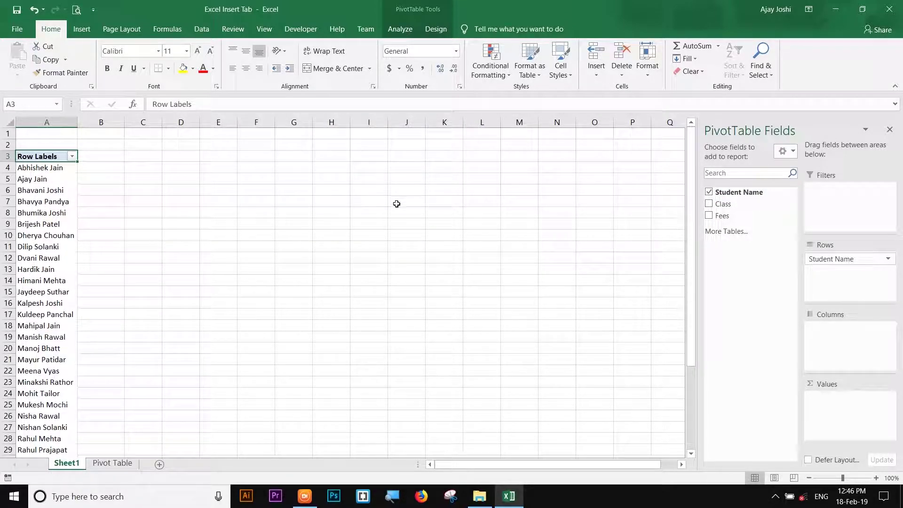
{"action": "left_click", "coordinate": [709, 216]}
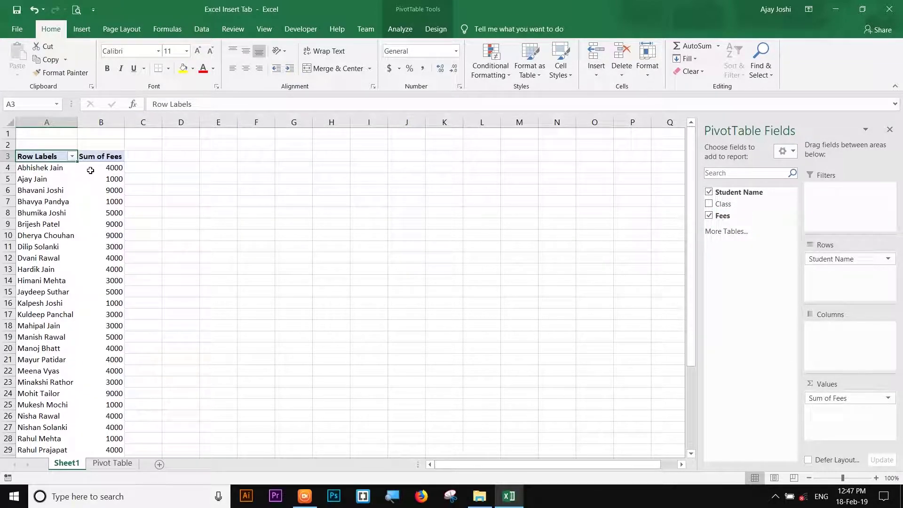
{"action": "scroll", "coordinate": [109, 175], "scroll_direction": "down", "scroll_amount": 3}
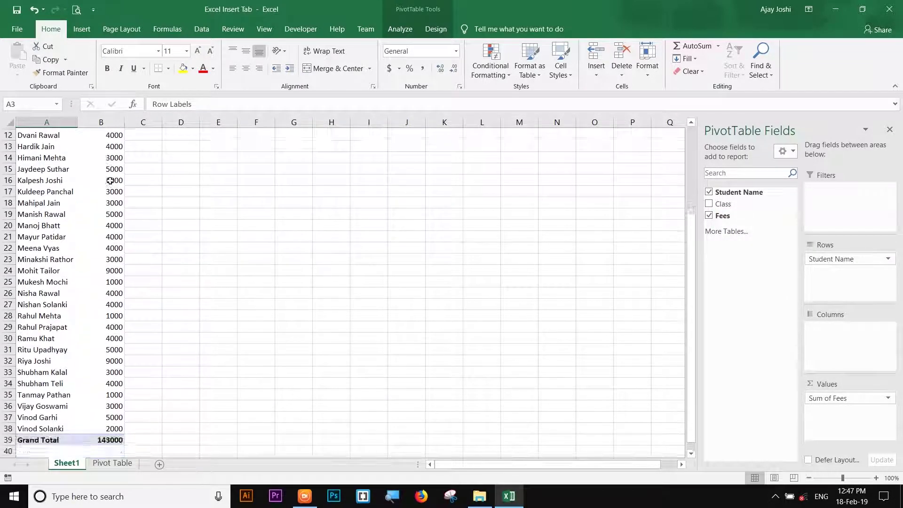
{"action": "scroll", "coordinate": [110, 226], "scroll_direction": "up", "scroll_amount": 3}
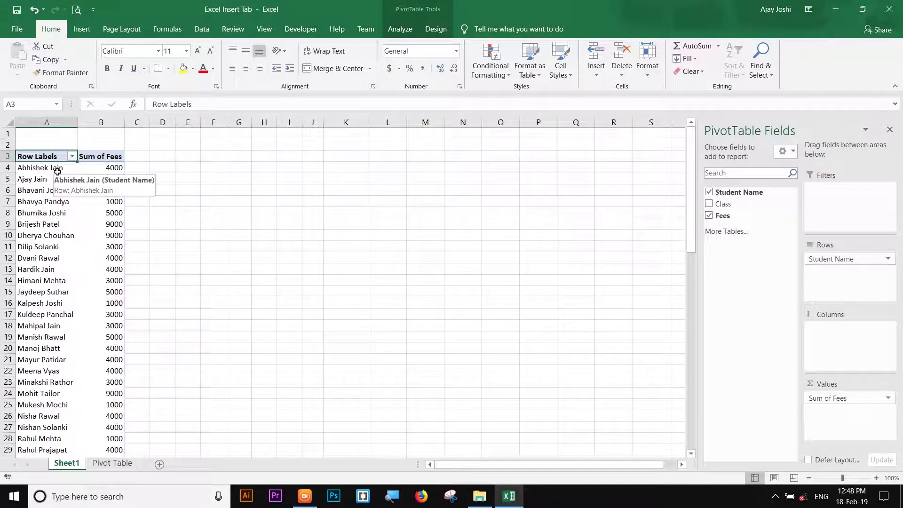
{"action": "left_click", "coordinate": [709, 204]}
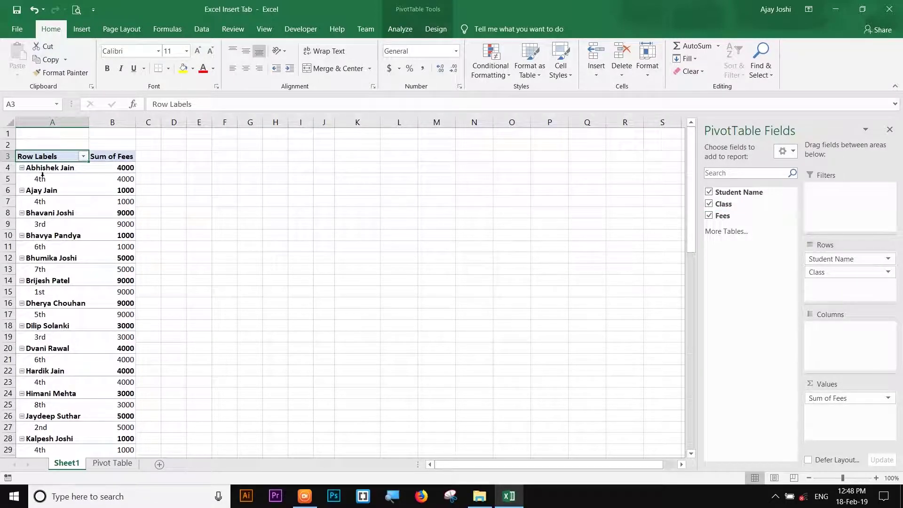
{"action": "left_click", "coordinate": [47, 172]}
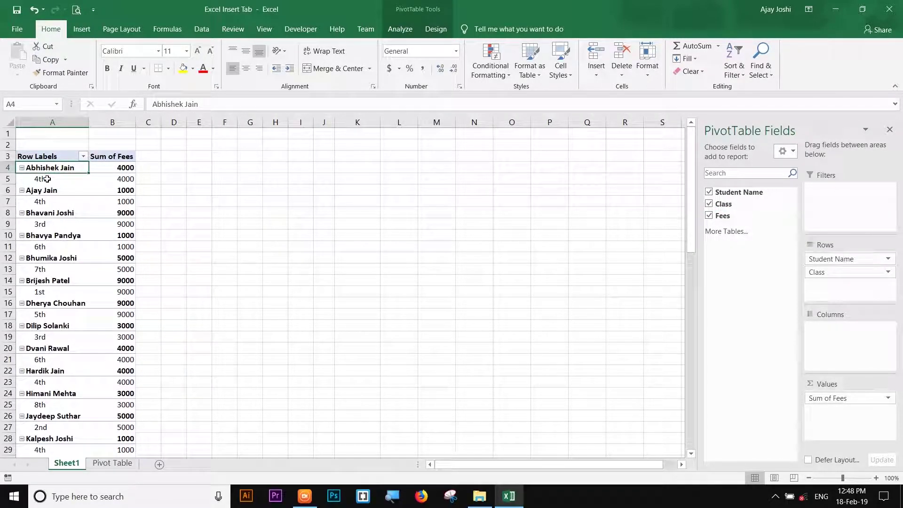
{"action": "left_click", "coordinate": [48, 179]}
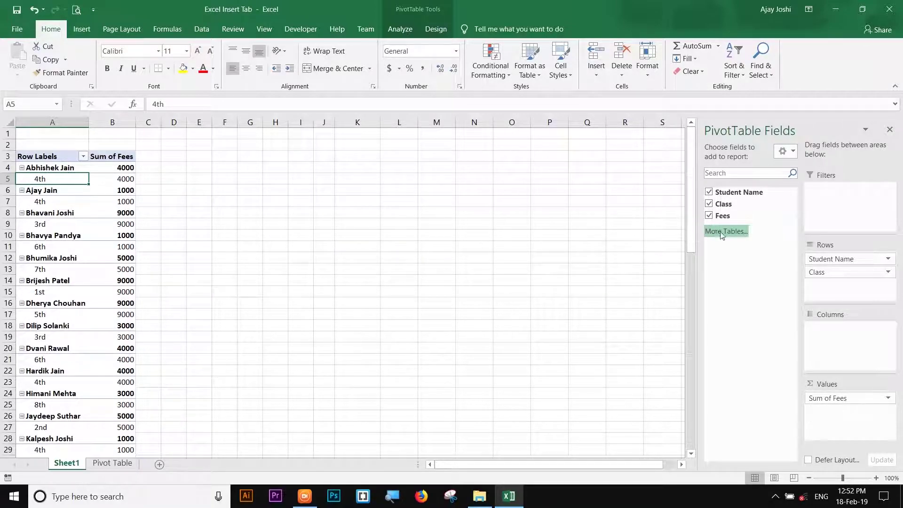
Clear the PivotTable by removing Fees, Class and Student Name
{"action": "left_click", "coordinate": [709, 215]}
{"action": "left_click", "coordinate": [709, 204]}
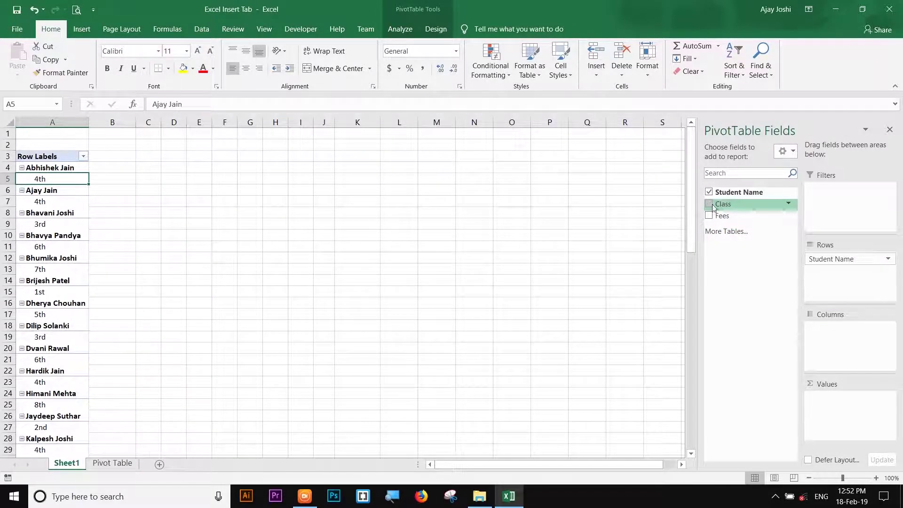
{"action": "left_click", "coordinate": [709, 192]}
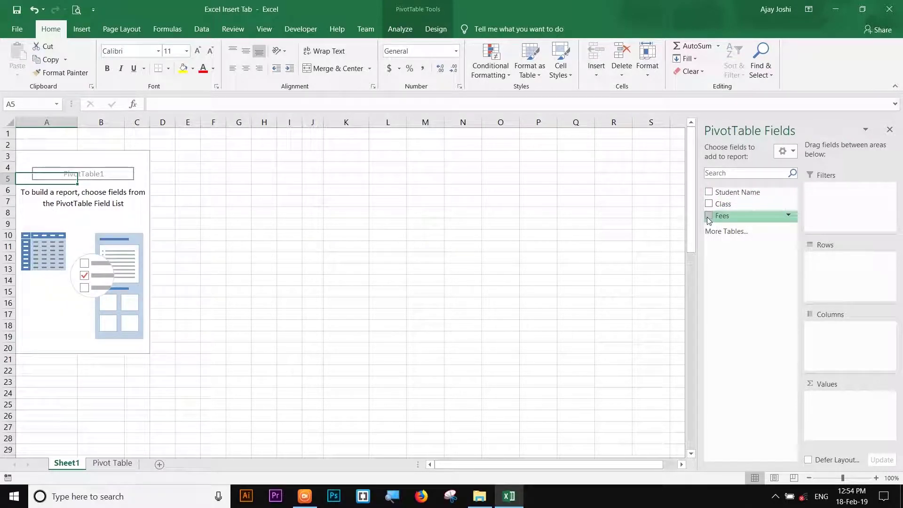
Add Class, then Student Name, then Fees so students group under each class with subtotals
{"action": "left_click", "coordinate": [709, 203]}
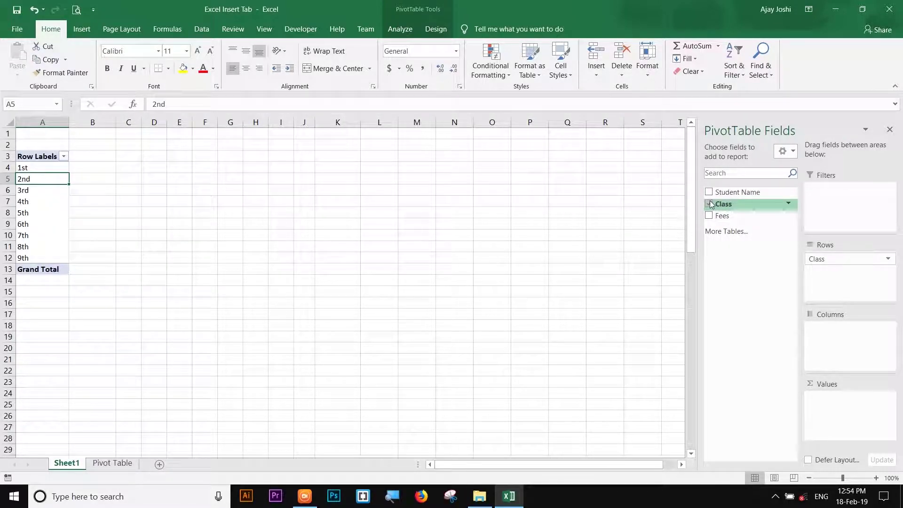
{"action": "left_click", "coordinate": [709, 192]}
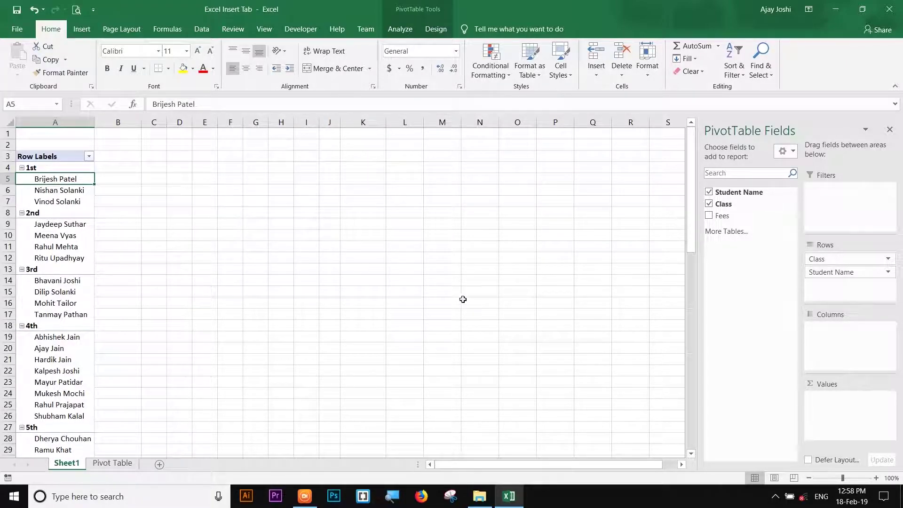
{"action": "left_click", "coordinate": [709, 215]}
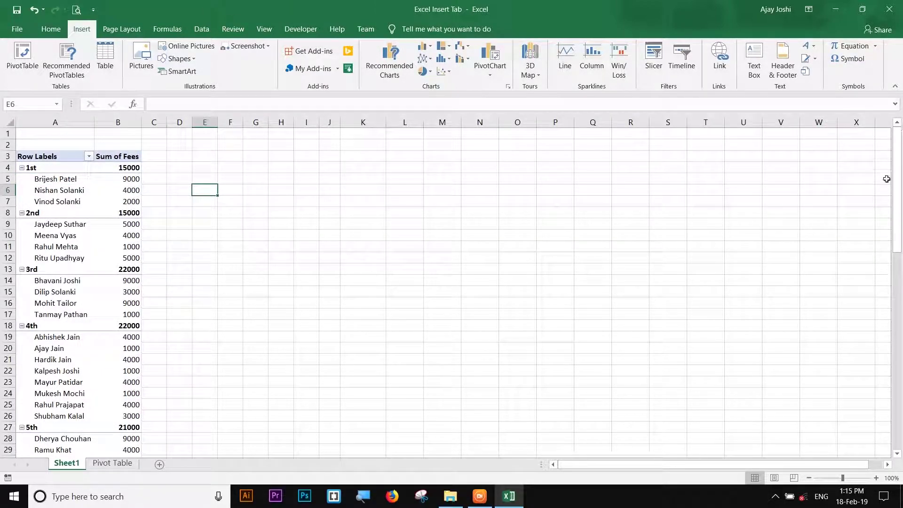
{"action": "left_click", "coordinate": [79, 193]}
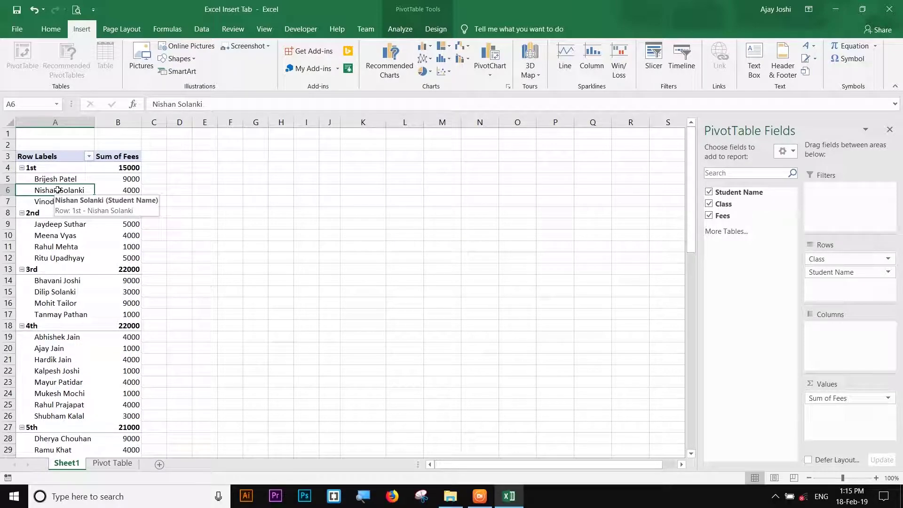
On the Pivot Table sheet, change D14's fee from 9000 to 4000, then return to Sheet1
{"action": "left_click", "coordinate": [113, 463]}
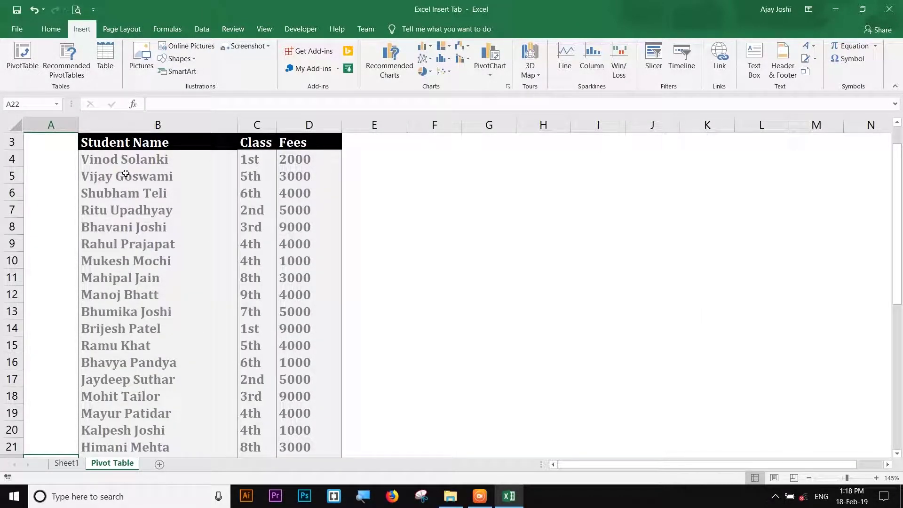
{"action": "left_click", "coordinate": [140, 329]}
{"action": "left_click", "coordinate": [293, 323]}
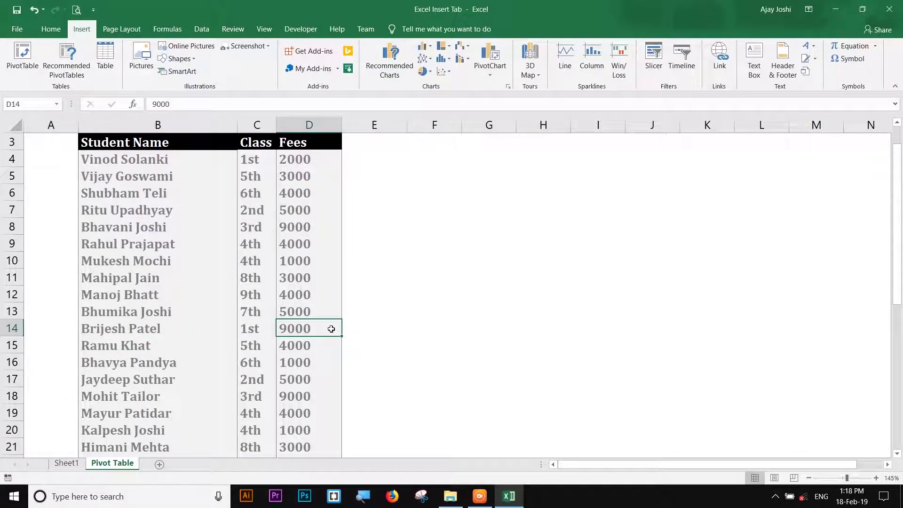
{"action": "type", "text": "40"}
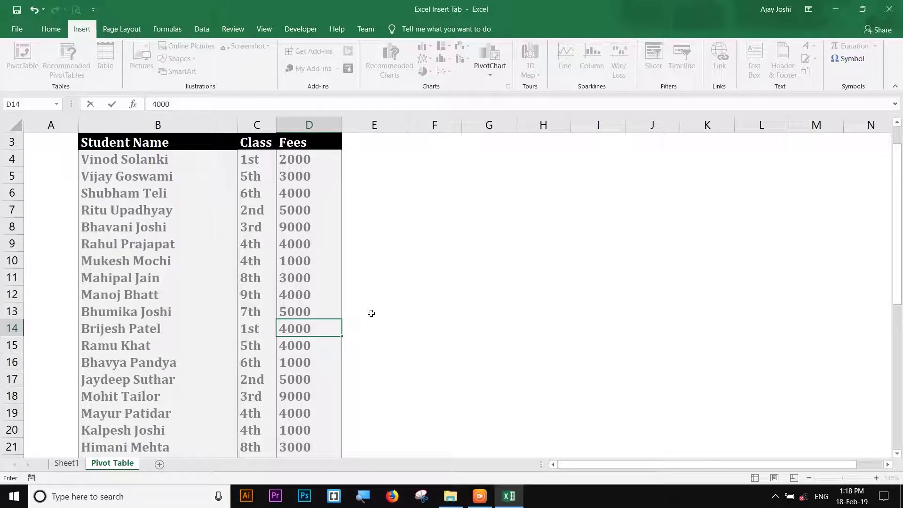
{"action": "left_click", "coordinate": [371, 312]}
{"action": "left_click", "coordinate": [67, 463]}
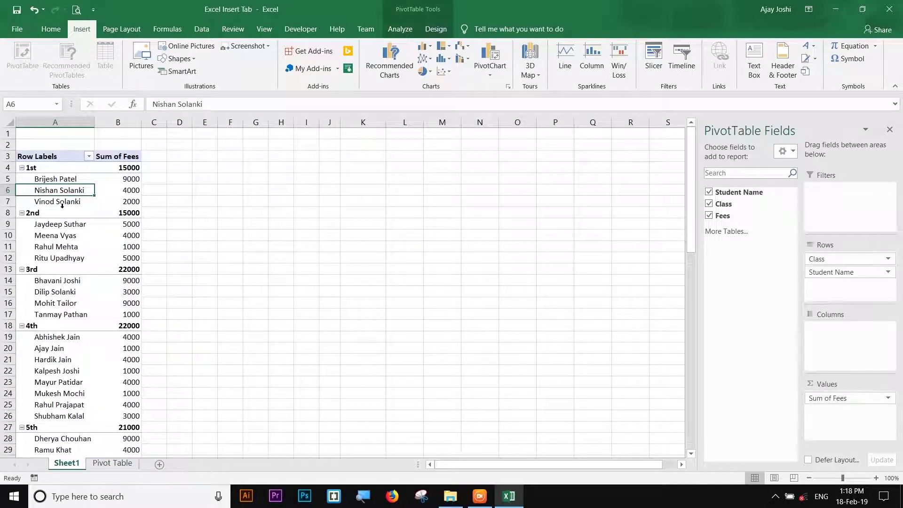
{"action": "left_click", "coordinate": [60, 180]}
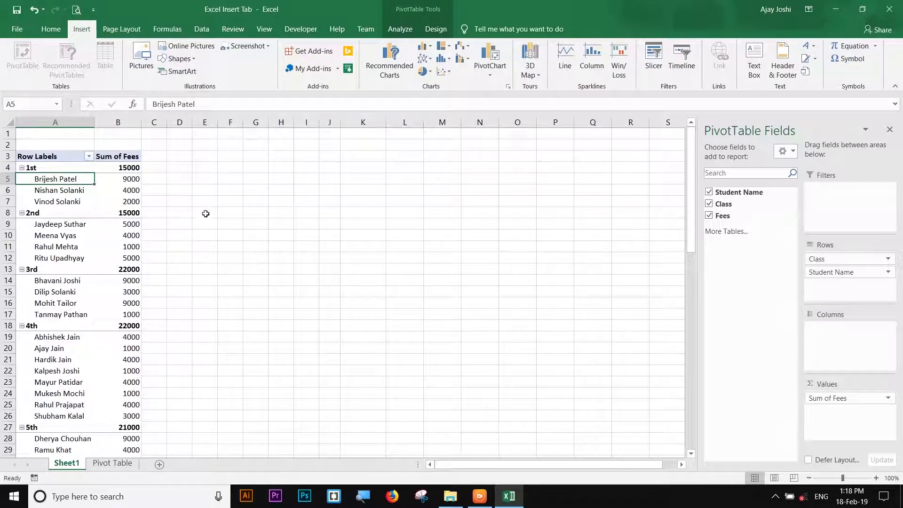
Run Refresh All so the PivotTable shows 4000 and a 1st class subtotal of 10000
{"action": "left_click", "coordinate": [399, 30]}
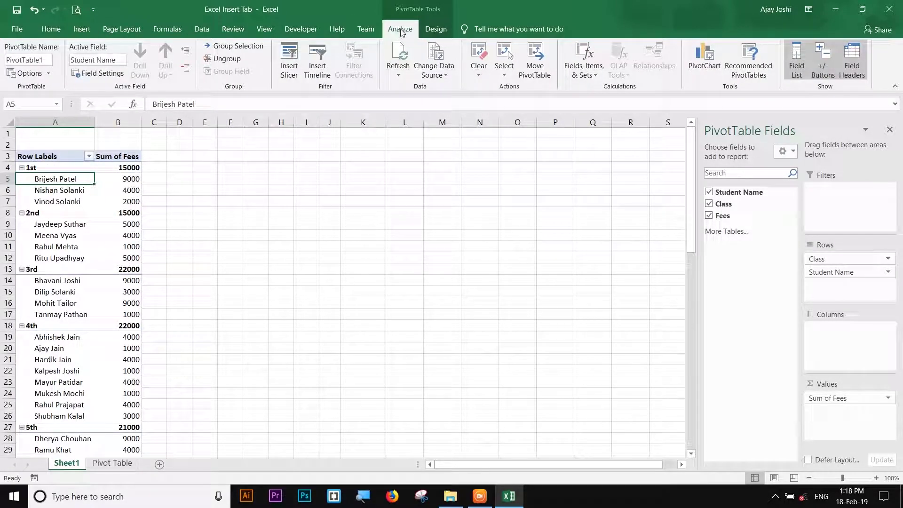
{"action": "left_click", "coordinate": [400, 74]}
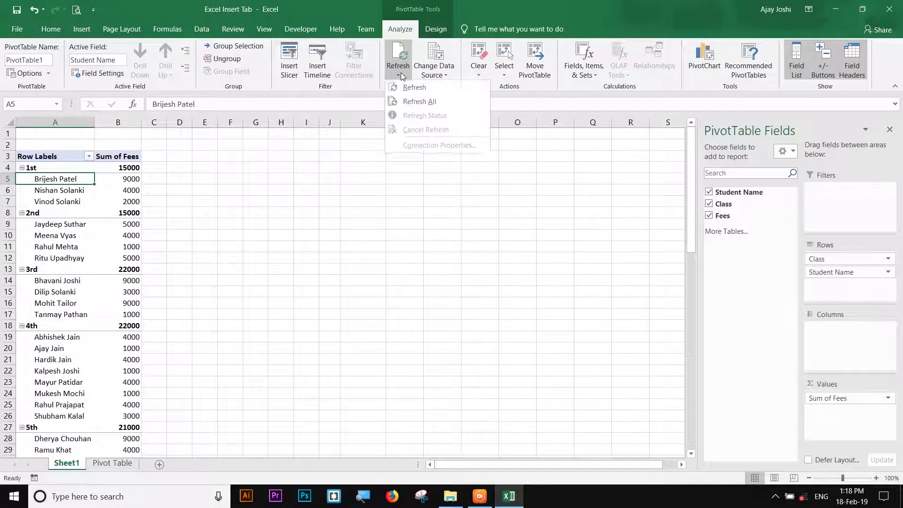
{"action": "left_click", "coordinate": [433, 101]}
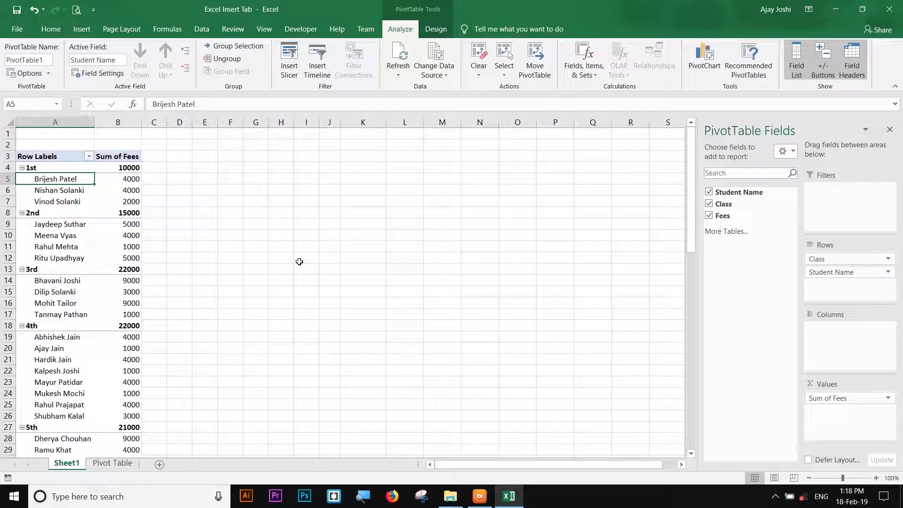
{"action": "left_click", "coordinate": [397, 75]}
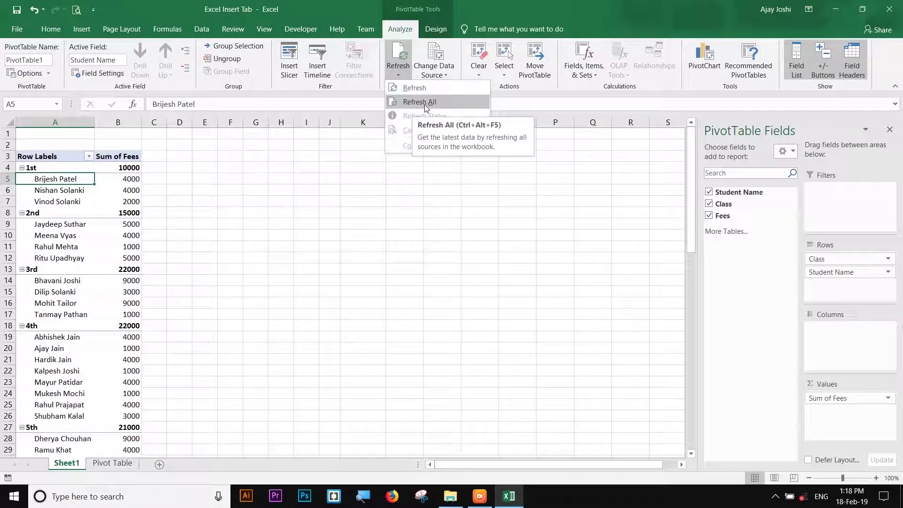
{"action": "left_click", "coordinate": [424, 101]}
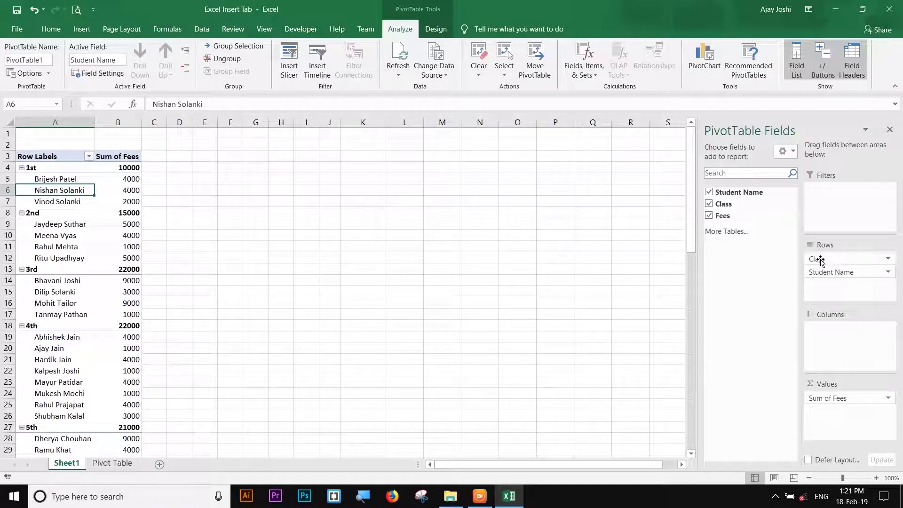
Move Class into Filters and filter the report to the 2nd class, totalling 15000
{"action": "left_click_drag", "start_coordinate": [823, 259], "coordinate": [825, 202]}
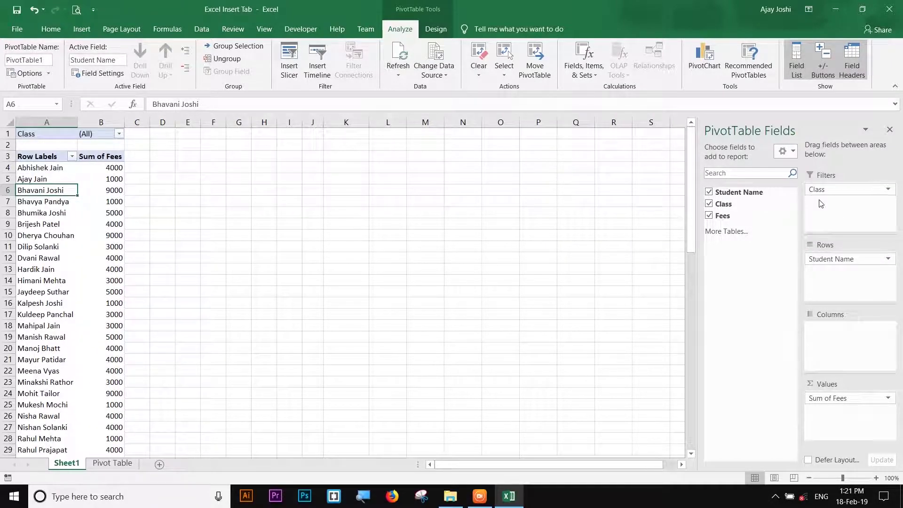
{"action": "left_click", "coordinate": [120, 135]}
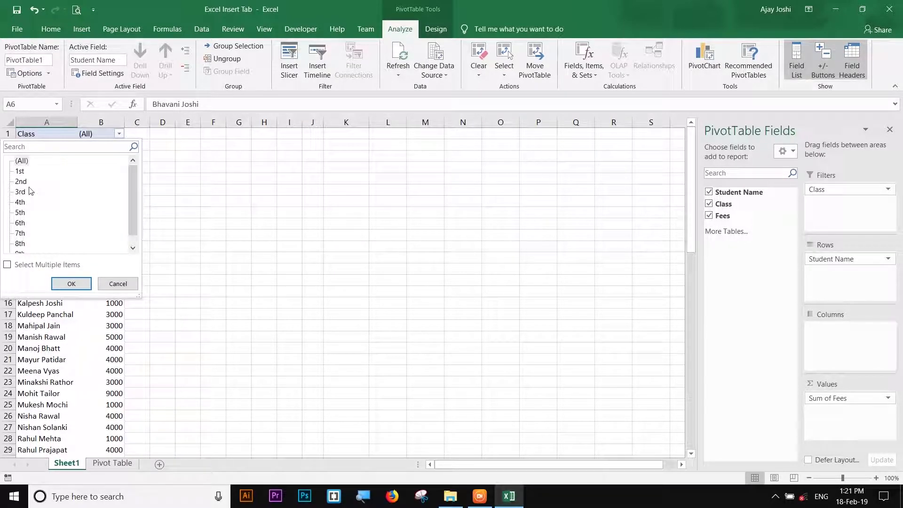
{"action": "left_click", "coordinate": [21, 181]}
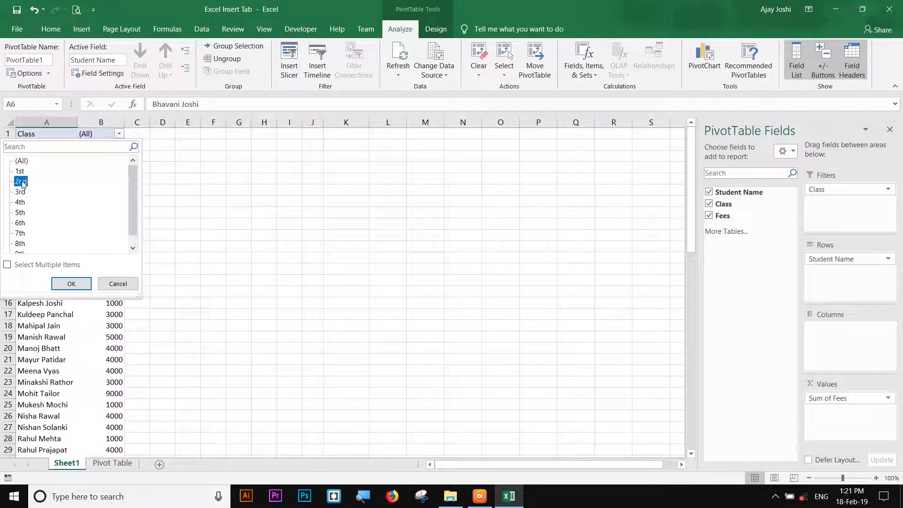
{"action": "left_click", "coordinate": [72, 282]}
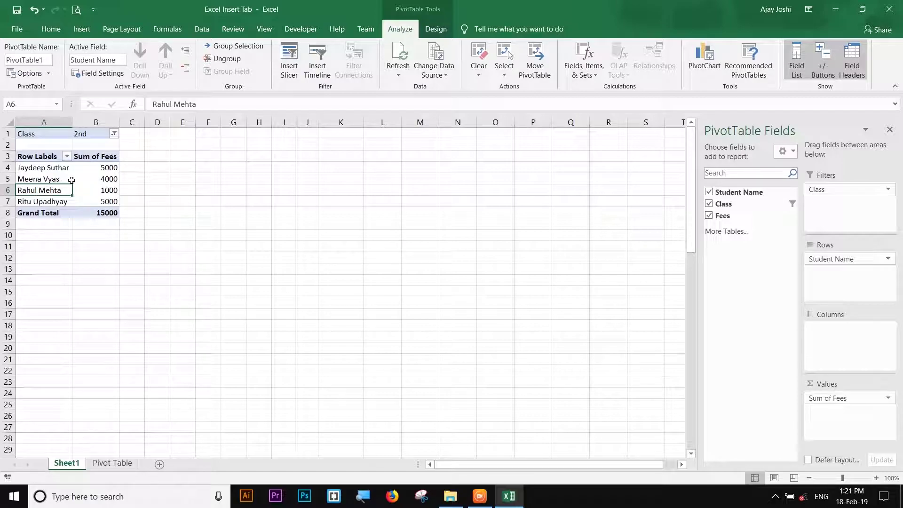
{"action": "left_click", "coordinate": [86, 181]}
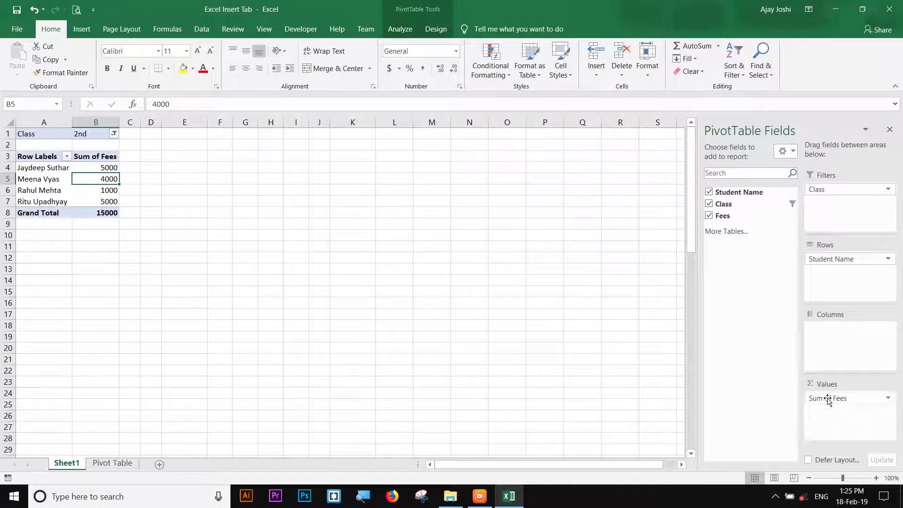
Drag the Fees field out of Values and up into the Rows area
{"action": "left_click_drag", "start_coordinate": [827, 398], "coordinate": [837, 285]}
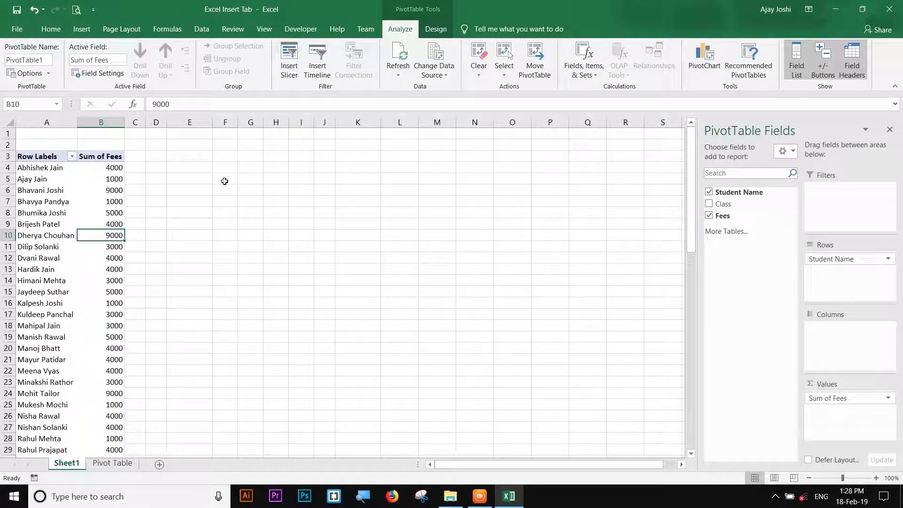
Insert a Class slicer and move it up beside the PivotTable
{"action": "left_click", "coordinate": [290, 65]}
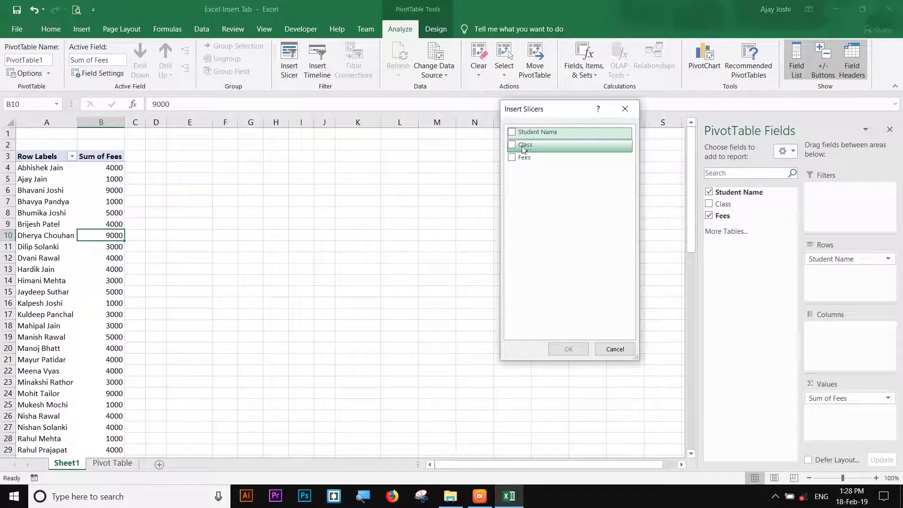
{"action": "left_click", "coordinate": [511, 144]}
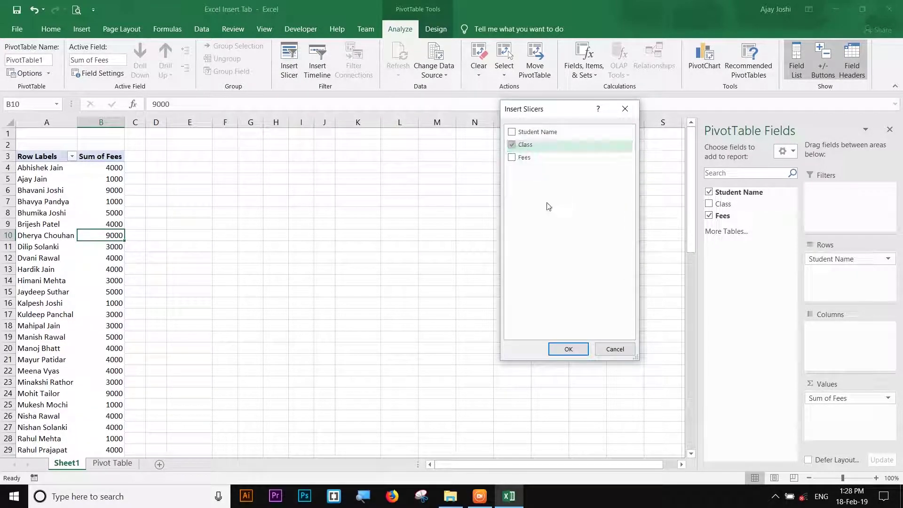
{"action": "left_click", "coordinate": [568, 349]}
{"action": "left_click", "coordinate": [524, 254]}
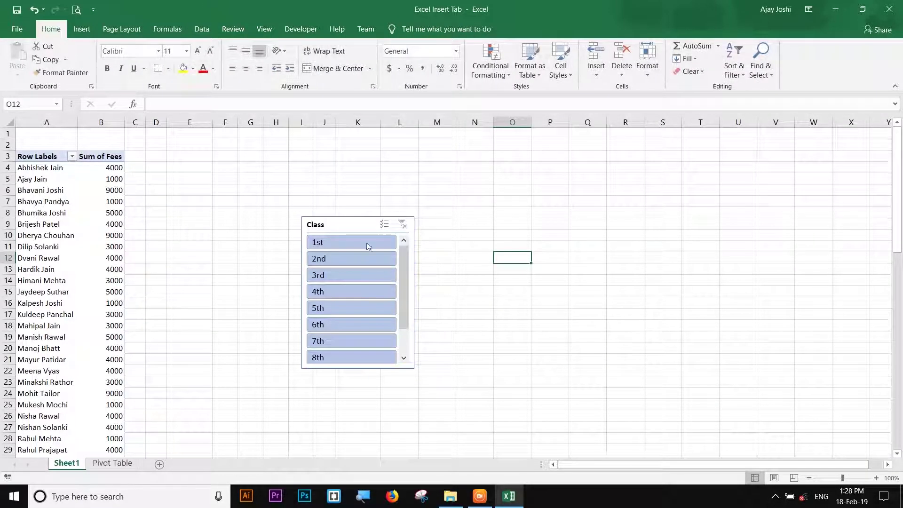
{"action": "left_click_drag", "start_coordinate": [356, 224], "coordinate": [343, 160]}
{"action": "left_click", "coordinate": [343, 161]}
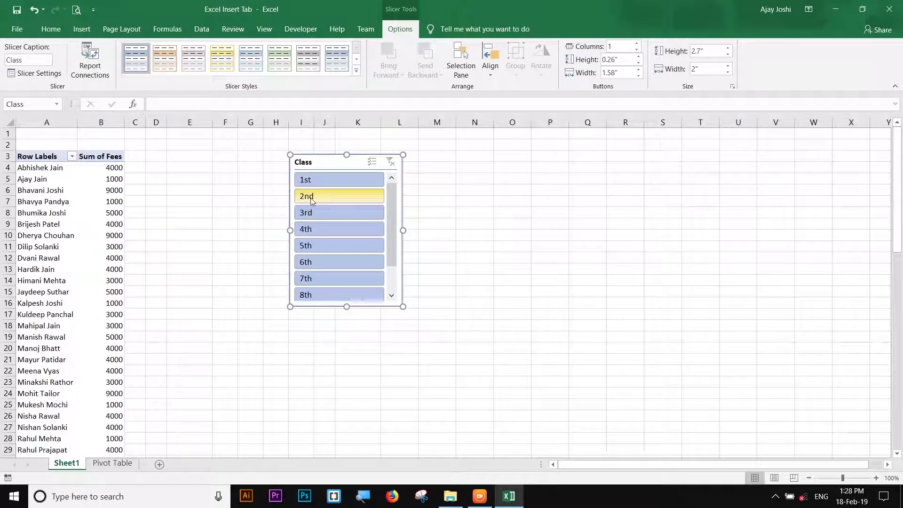
Filter with the slicer to 1st, then 2nd, then Multi-Select several classes including 1st
{"action": "left_click", "coordinate": [305, 181]}
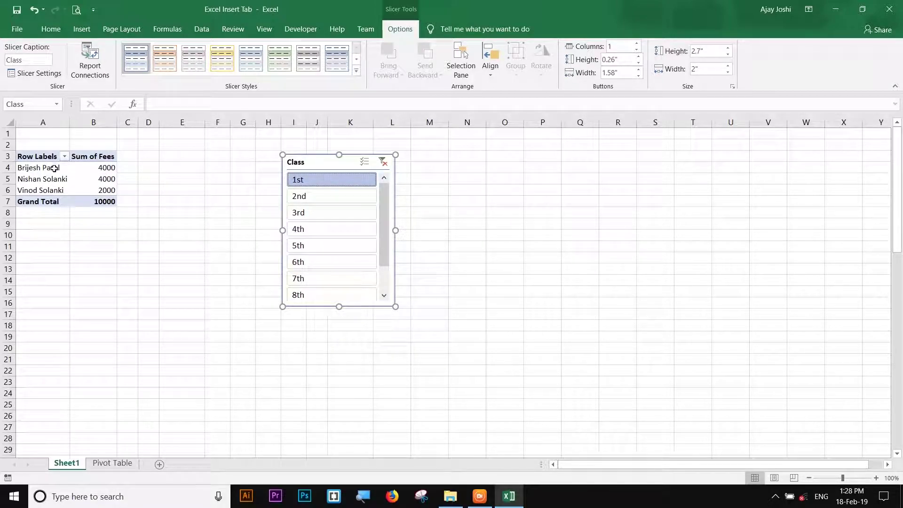
{"action": "left_click", "coordinate": [297, 197]}
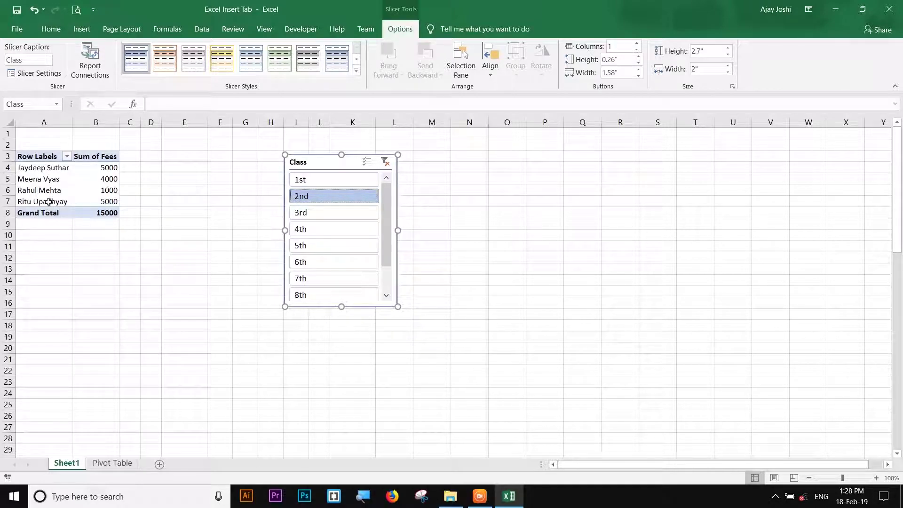
{"action": "left_click", "coordinate": [366, 161]}
{"action": "left_click", "coordinate": [307, 185]}
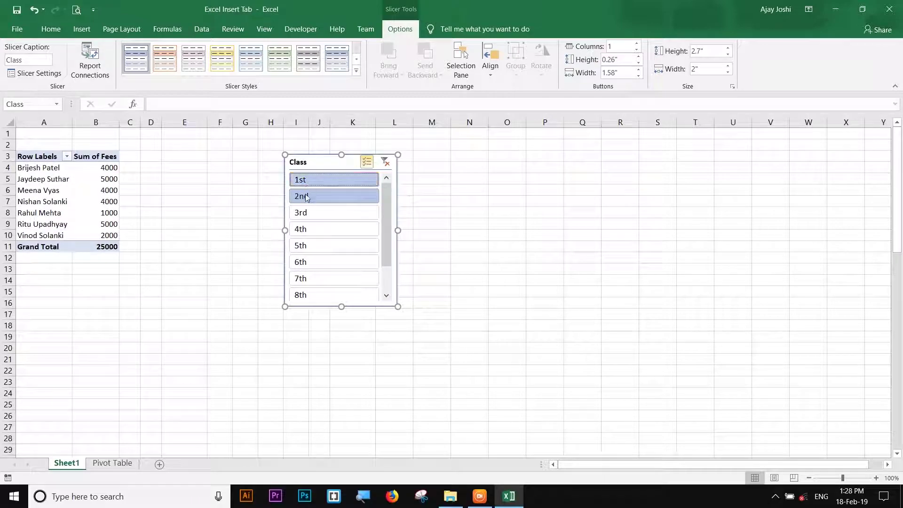
{"action": "left_click", "coordinate": [309, 214]}
{"action": "left_click", "coordinate": [311, 231]}
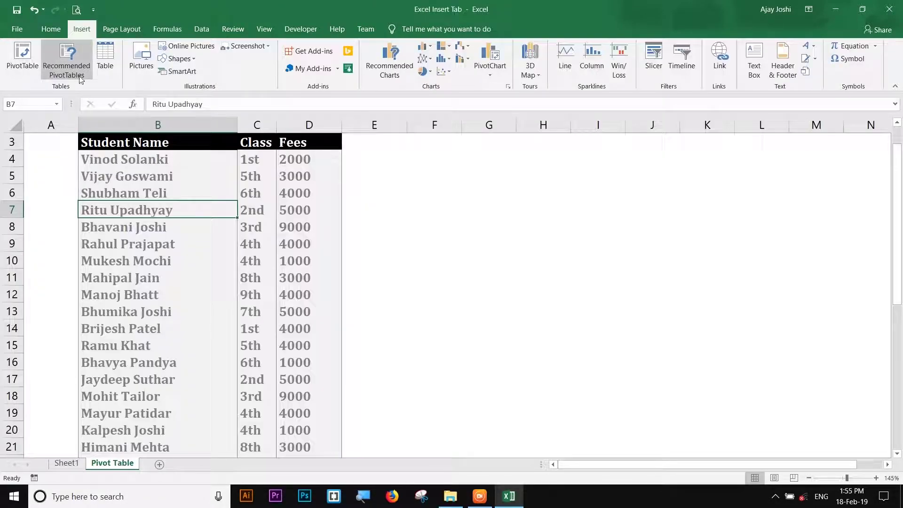
{"action": "left_click", "coordinate": [77, 67]}
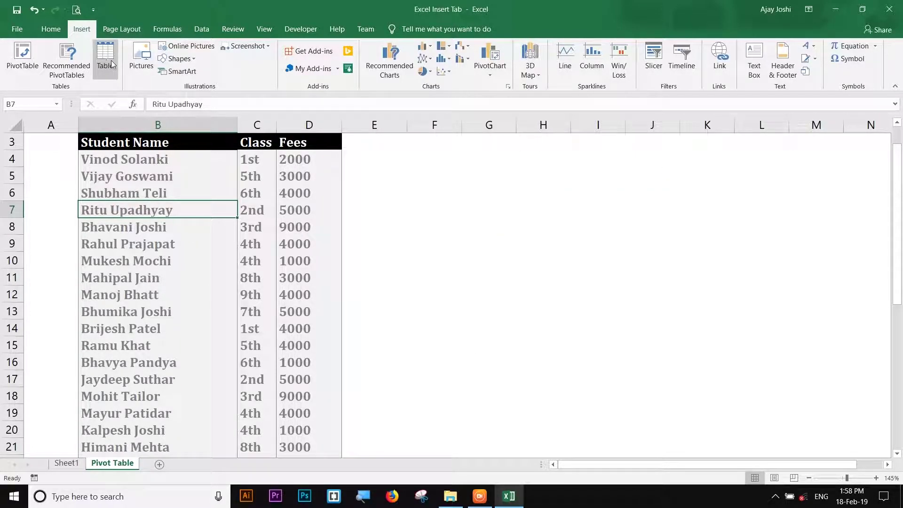
Bring up Create Table for $B$3:$D$38 with headers and move the dialog beside the data
{"action": "left_click", "coordinate": [107, 58]}
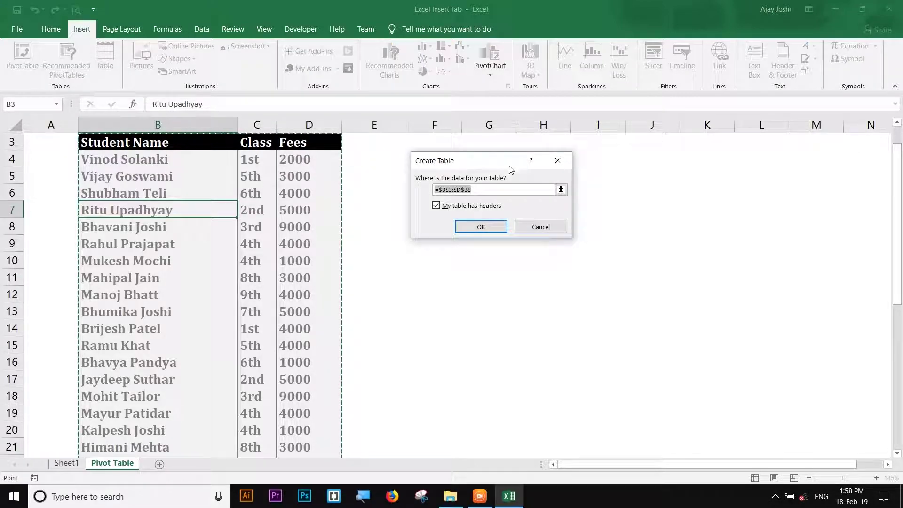
{"action": "left_click_drag", "start_coordinate": [482, 157], "coordinate": [432, 147]}
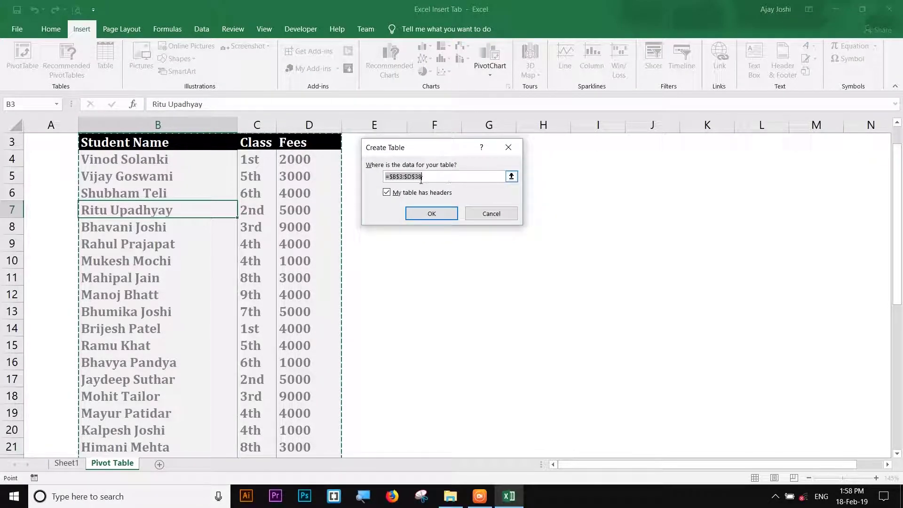